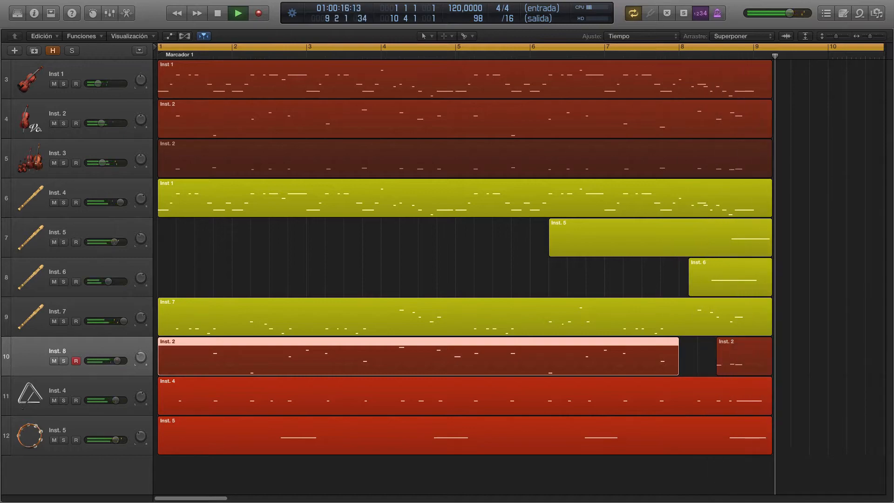
Step: Stop the playback of the multitrack arrangement
{"action": "key", "text": "space"}
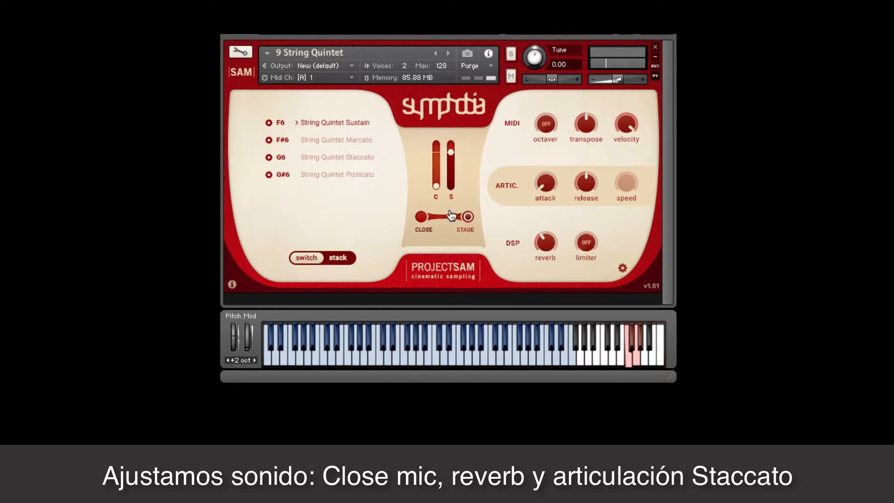
Step: Shape the String Quintet sound by raising the close mic, setting the reverb to -12.8 dB and switching to the String Quintet Staccato articulation
{"action": "left_click_drag", "start_coordinate": [437, 190], "coordinate": [438, 123]}
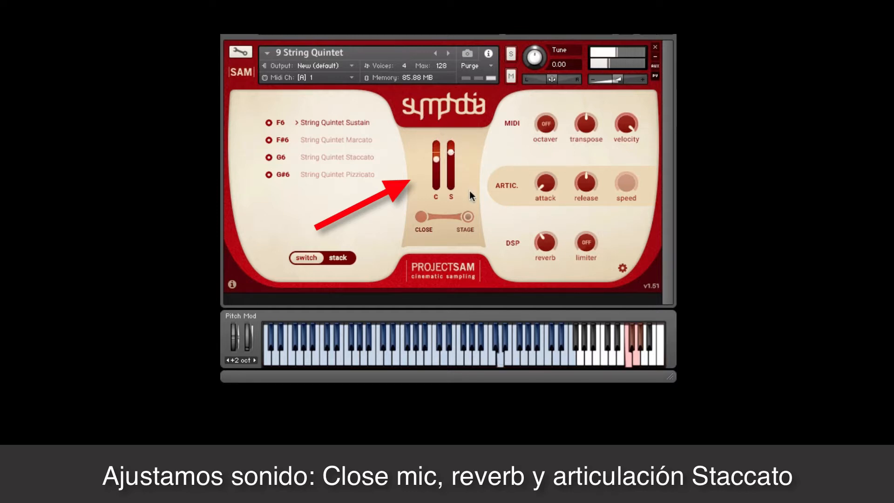
{"action": "left_click_drag", "start_coordinate": [539, 243], "coordinate": [542, 235]}
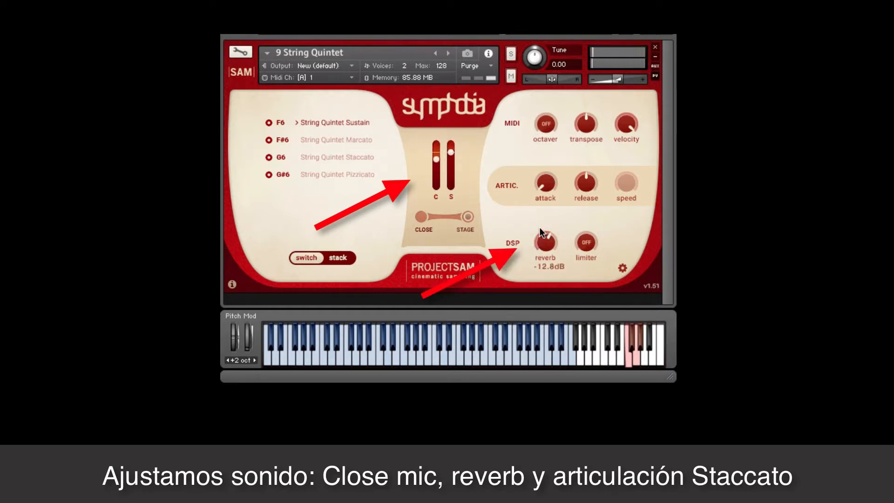
{"action": "left_click", "coordinate": [355, 158]}
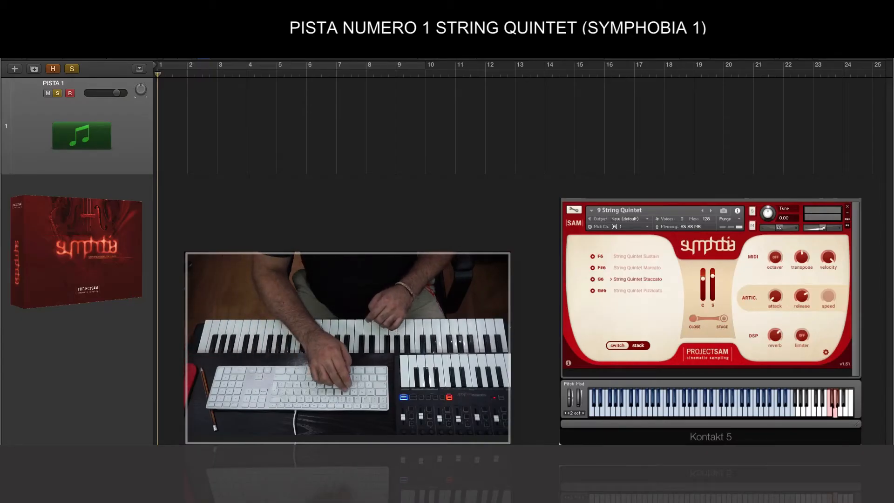
Step: Record the staccato String Quintet line on PISTA 1 from bar 1 through bar 8
{"action": "key", "text": "r"}
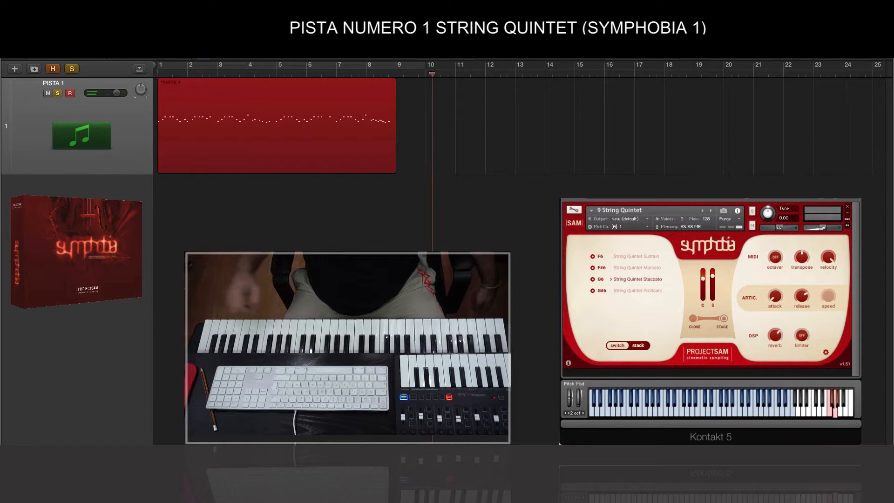
{"action": "key", "text": "space"}
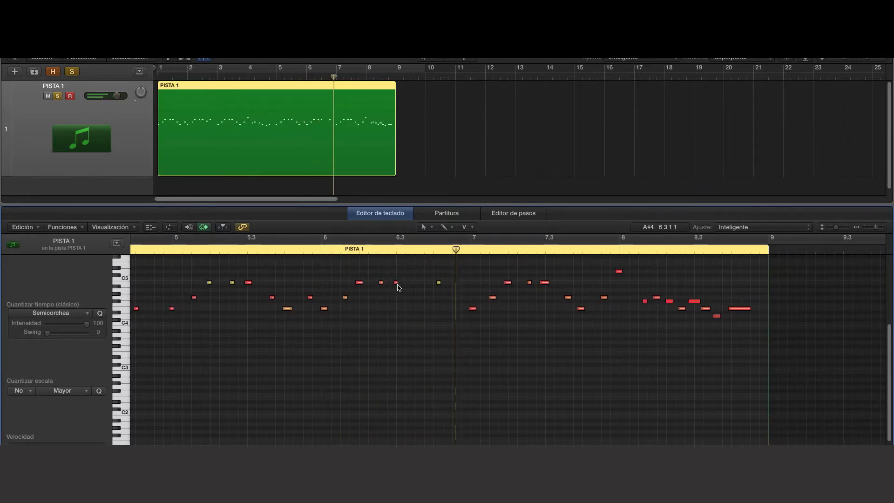
Step: Add the missing higher note around beat 6.4 in PISTA 1, nudge the following note slightly earlier, and play back from bar 5.3
{"action": "left_click_drag", "start_coordinate": [397, 285], "coordinate": [436, 285]}
{"action": "left_click", "coordinate": [378, 248]}
{"action": "key", "text": "space"}
{"action": "key", "text": "space"}
{"action": "left_click", "coordinate": [438, 282]}
{"action": "left_click", "coordinate": [269, 255]}
{"action": "left_click", "coordinate": [268, 252]}
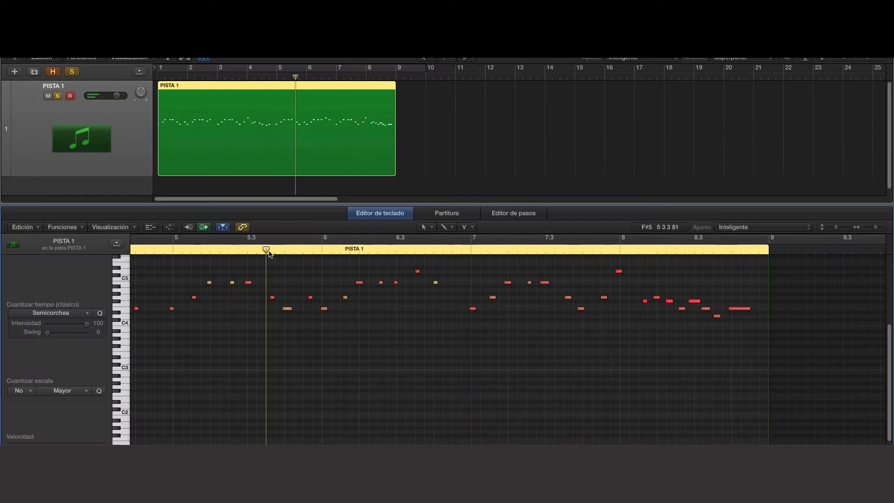
{"action": "key", "text": "space"}
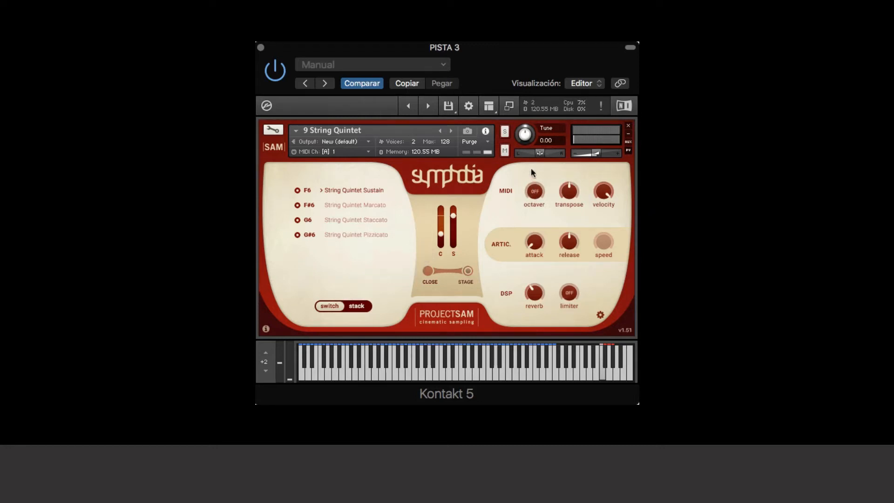
Step: Shape PISTA 3's sustained String Quintet by turning up the octaver and setting attack to 21.3 ms, release to 952.6 ms and reverb to -9.2 dB
{"action": "left_click_drag", "start_coordinate": [525, 179], "coordinate": [553, 129]}
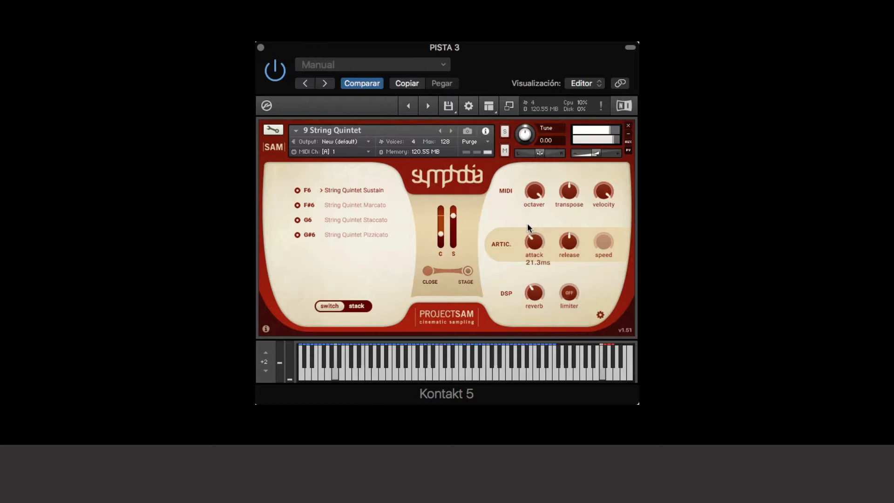
{"action": "left_click_drag", "start_coordinate": [568, 241], "coordinate": [567, 237]}
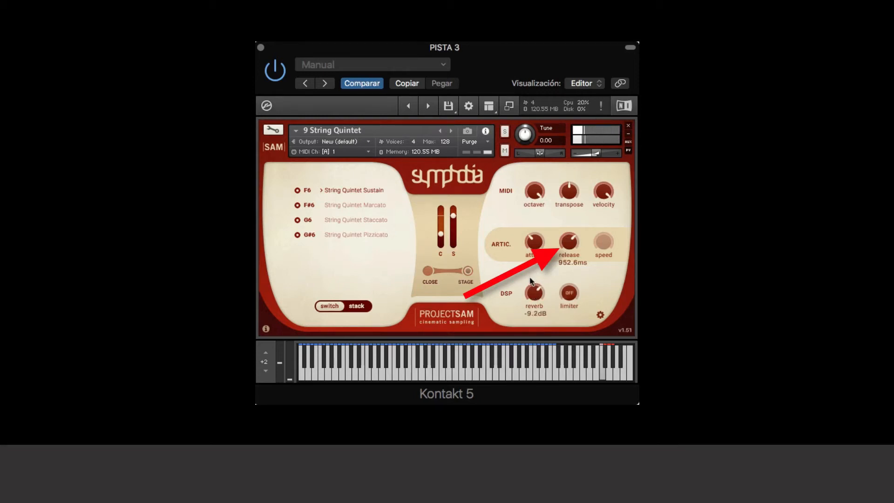
{"action": "scroll", "coordinate": [531, 283], "scroll_direction": "down", "scroll_amount": 2}
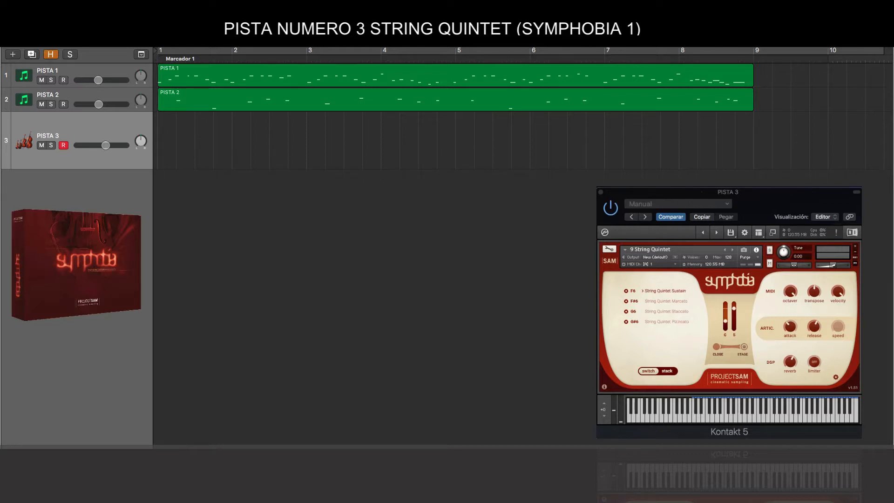
Step: Record the sustained String Quintet part on PISTA 3 starting from bar 1
{"action": "key", "text": "r"}
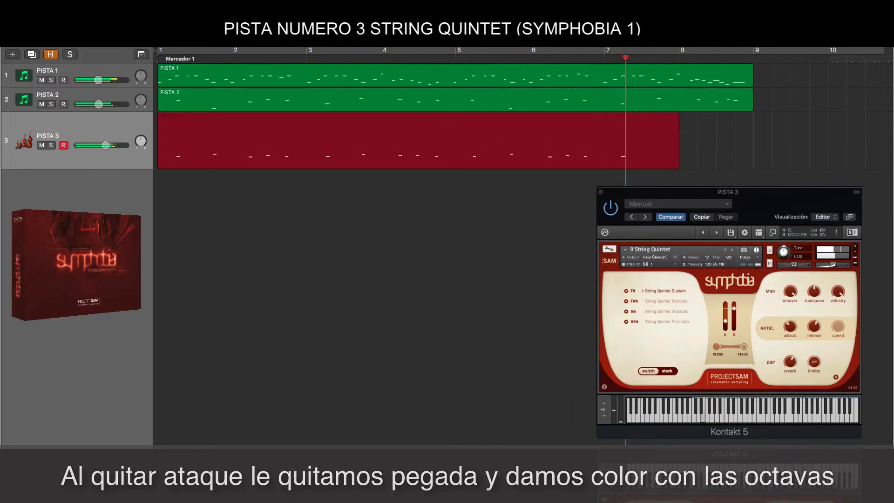
{"action": "key", "text": "space"}
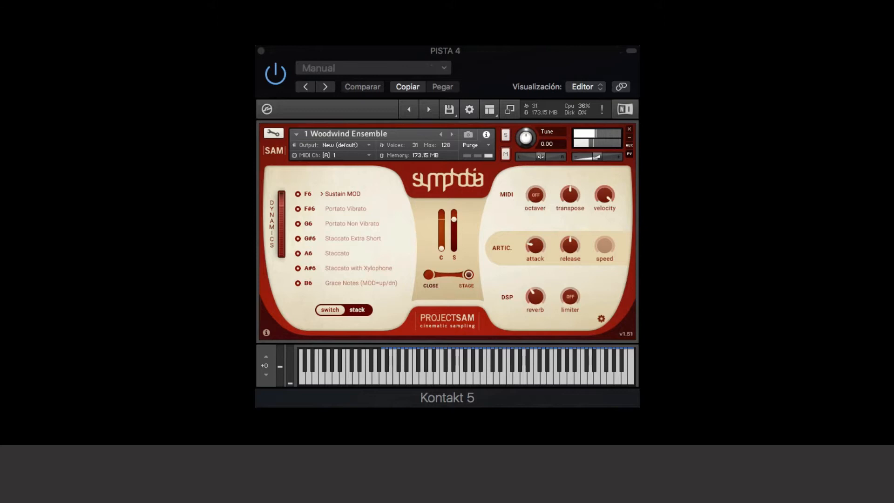
Step: Switch the Woodwind Ensemble to Staccato Extra Short and record its melody on PISTA 4
{"action": "left_click", "coordinate": [350, 238]}
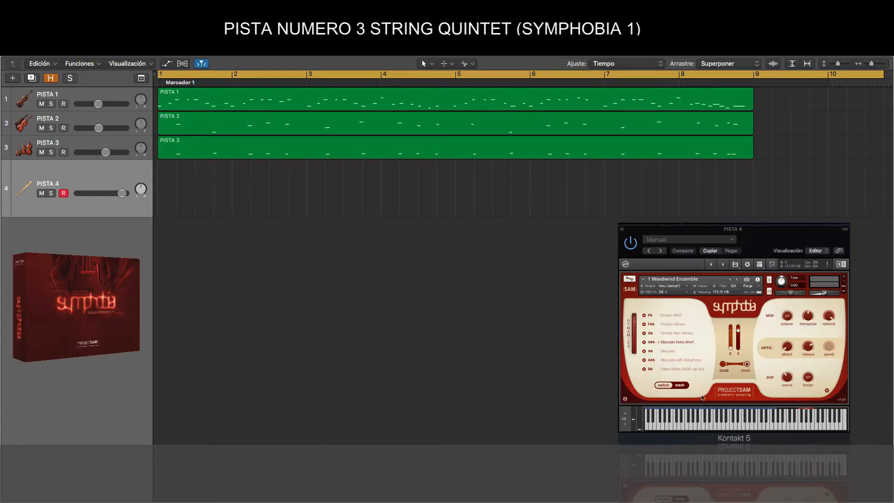
{"action": "key", "text": "r"}
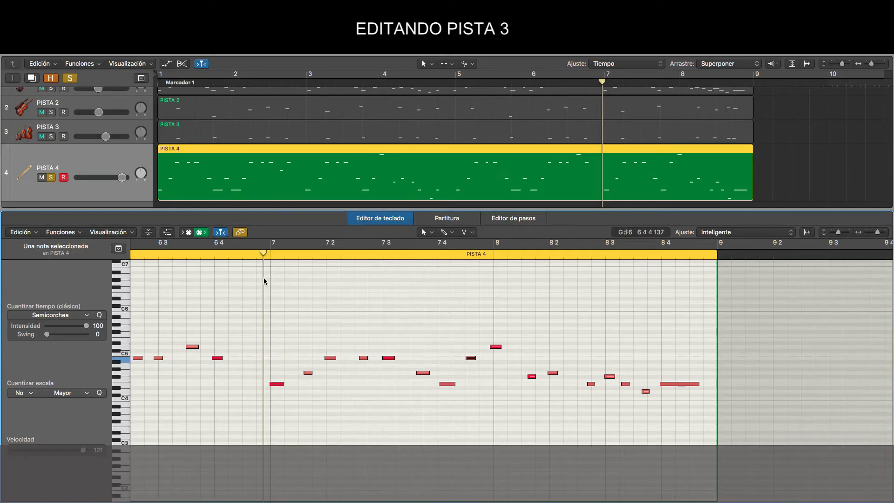
Step: Play back PISTA 4 and shift the badly timed notes from beat 7.4 to just after bar 8 later in the piano roll
{"action": "key", "text": "space"}
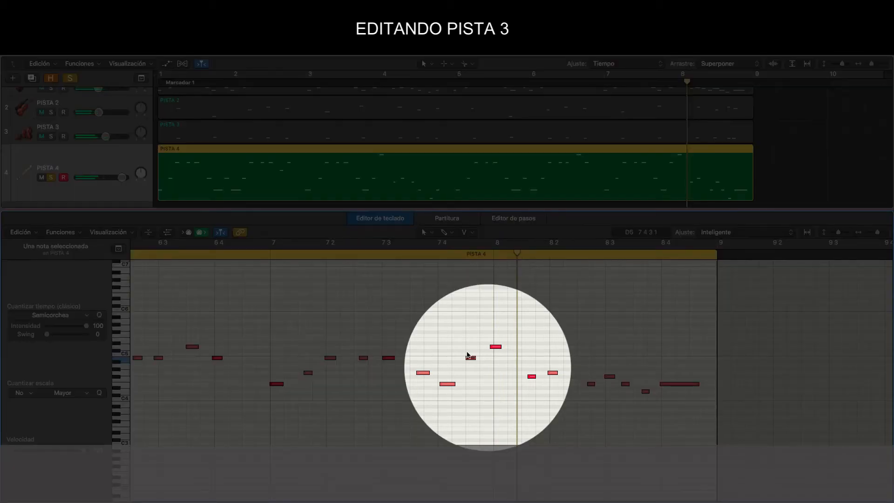
{"action": "left_click_drag", "start_coordinate": [467, 355], "coordinate": [498, 350]}
{"action": "left_click", "coordinate": [494, 348]}
{"action": "left_click", "coordinate": [260, 257]}
{"action": "key", "text": "space"}
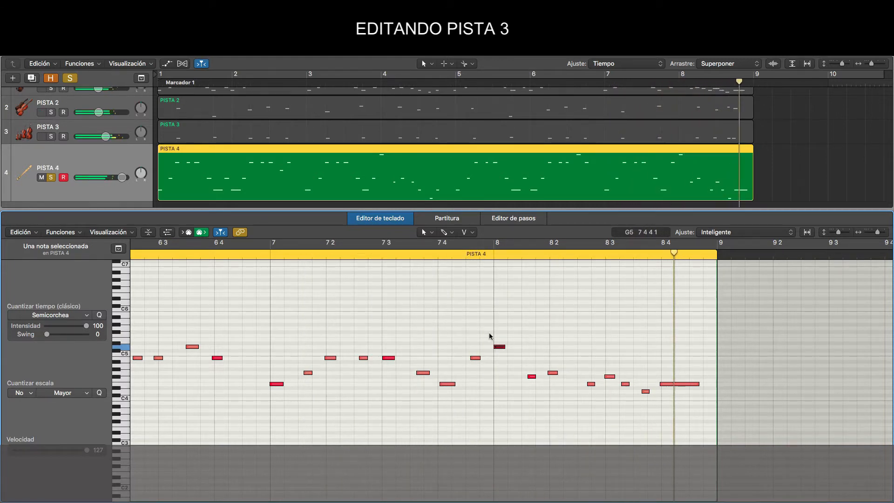
{"action": "left_click_drag", "start_coordinate": [534, 377], "coordinate": [572, 377]}
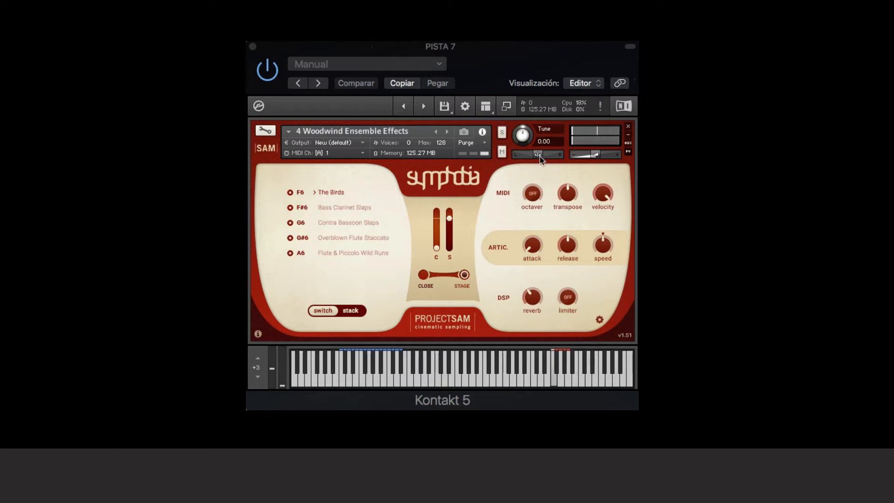
Step: Switch the Woodwind Ensemble Effects instrument on PISTA 7 to the Overblown Flute Staccato articulation
{"action": "left_click", "coordinate": [345, 236]}
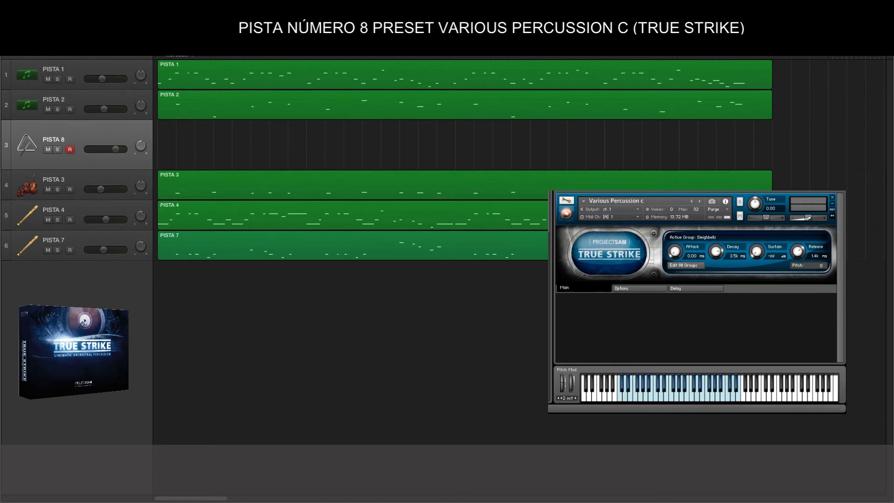
Step: Record the triangle part on PISTA 8 with the True Strike preset Various Percussion C
{"action": "key", "text": "r"}
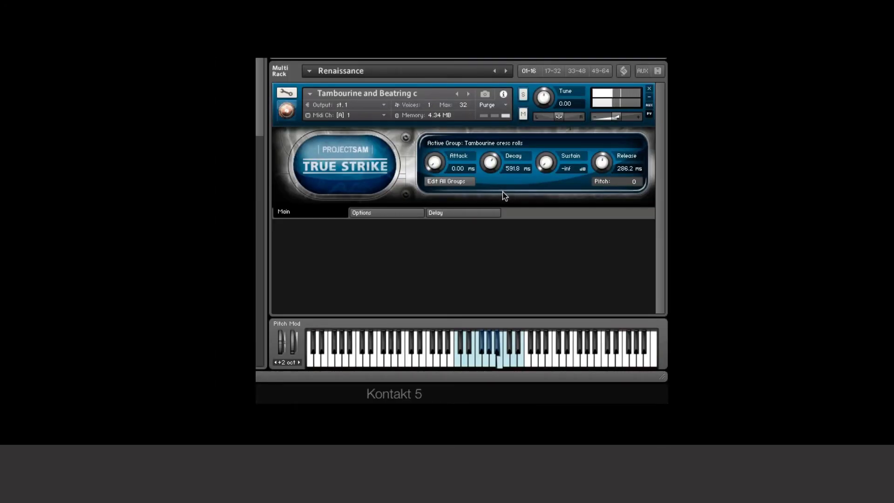
Step: Adjust the tambourine envelope to a 427.7 ms decay and a 485.6 ms release, and raise the instrument's volume slightly
{"action": "left_click_drag", "start_coordinate": [603, 167], "coordinate": [601, 161]}
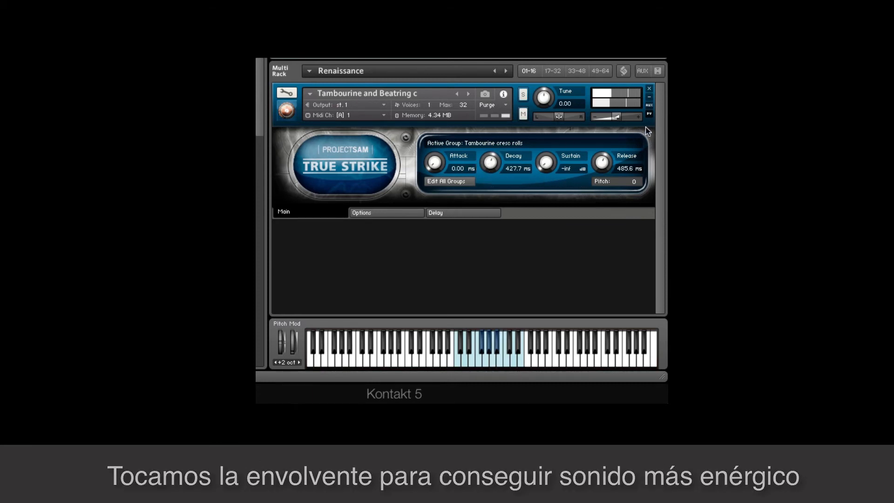
{"action": "left_click_drag", "start_coordinate": [618, 118], "coordinate": [622, 117]}
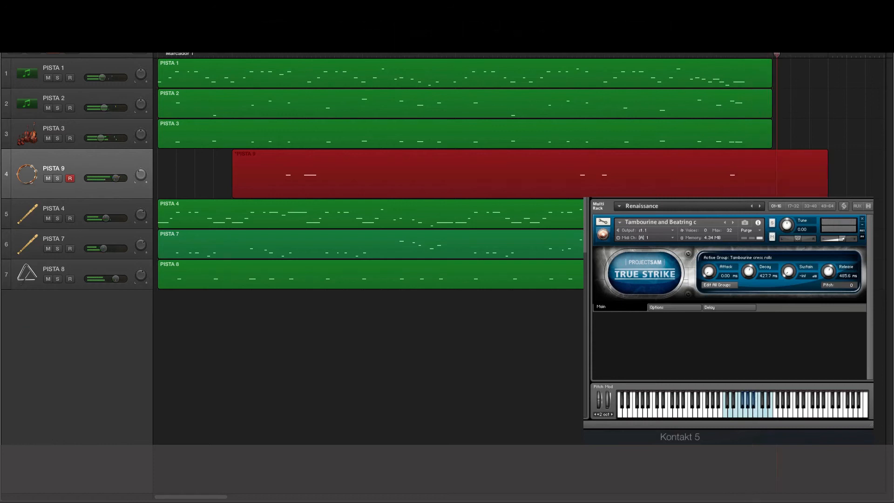
Step: Stop recording the tambourine on PISTA 9 and extend the start of its region back to bar 1
{"action": "key", "text": "space"}
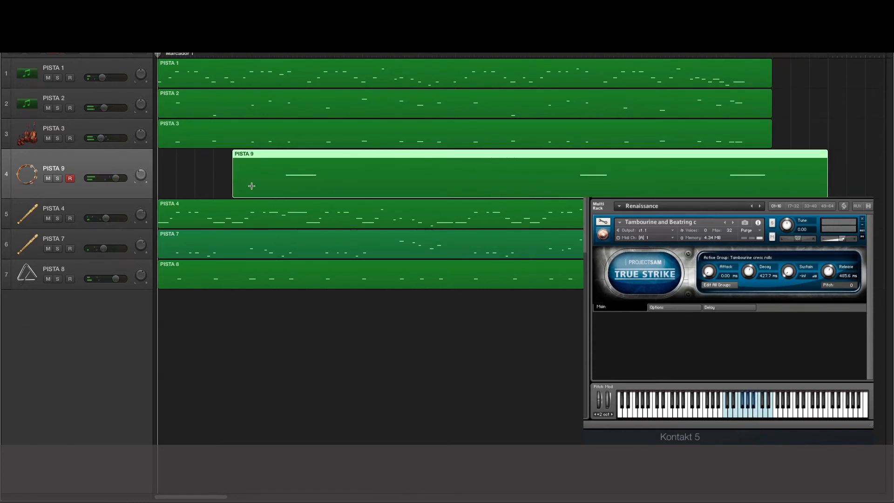
{"action": "left_click_drag", "start_coordinate": [234, 186], "coordinate": [158, 185]}
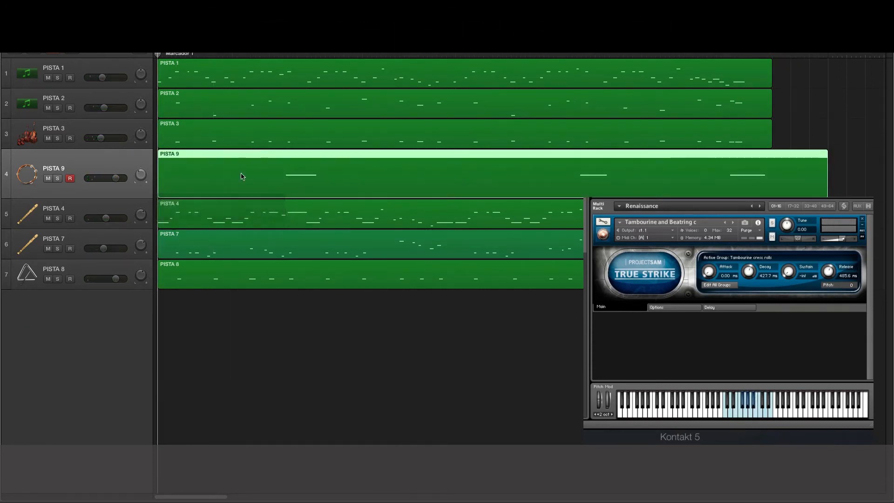
Step: Copy PISTA 9's first tambourine note to the end of bar 4 in the piano roll and nudge the copy slightly earlier during playback
{"action": "double_click", "coordinate": [452, 161]}
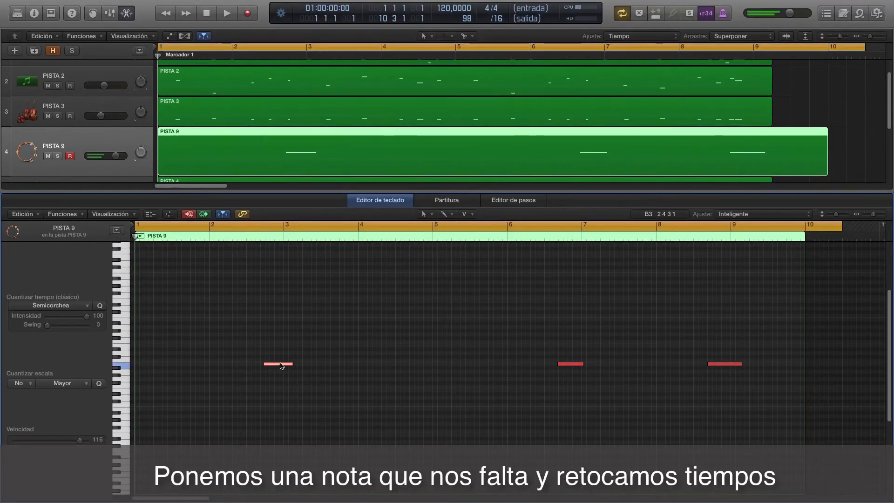
{"action": "left_click_drag", "start_coordinate": [286, 366], "coordinate": [429, 366]}
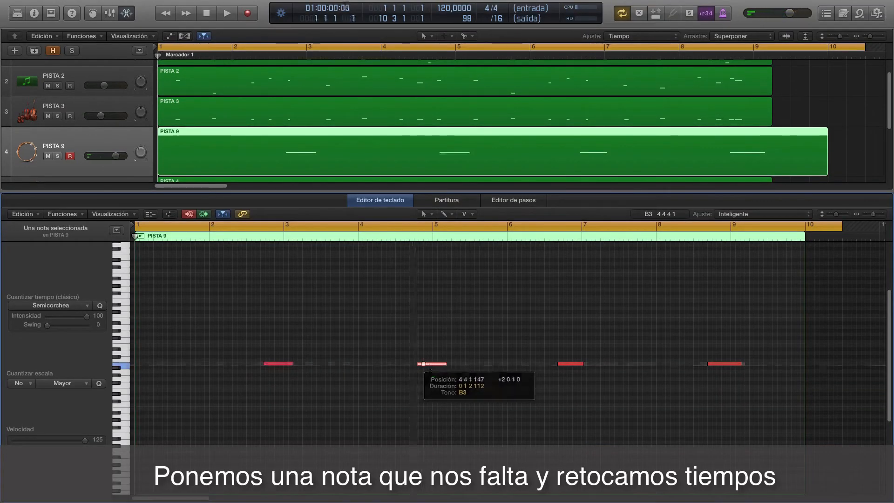
{"action": "double_click", "coordinate": [242, 237]}
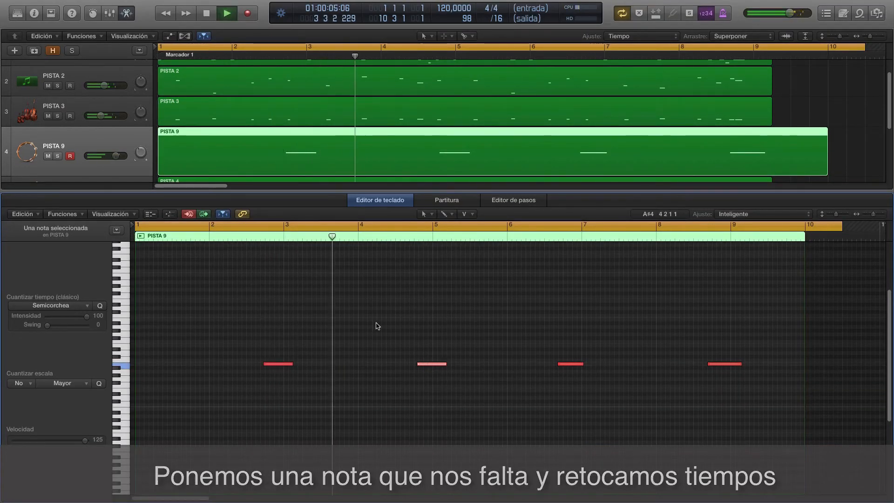
{"action": "left_click_drag", "start_coordinate": [430, 363], "coordinate": [421, 364]}
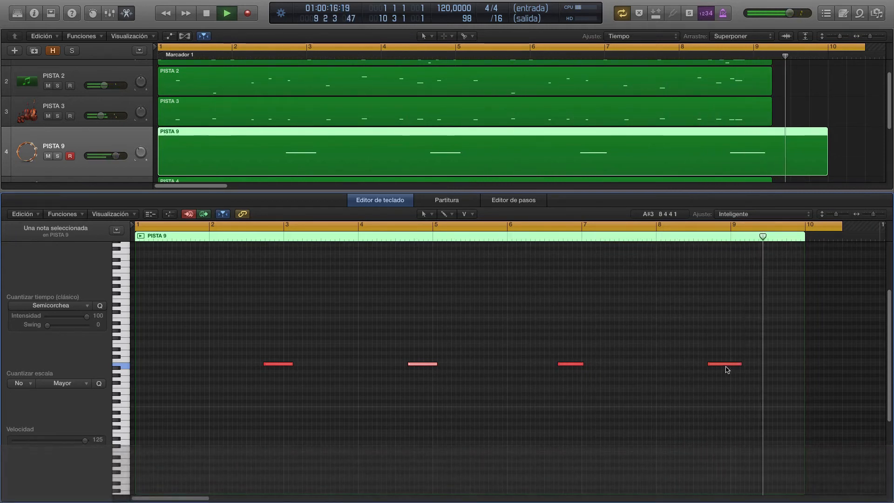
{"action": "key", "text": "space"}
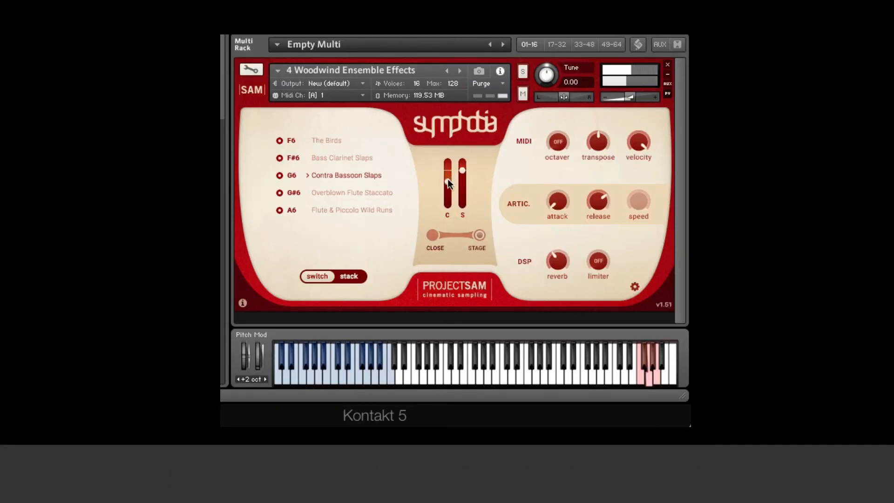
Step: Balance the close and stage mic levels of the Contra Bassoon Slaps articulation and adjust its release
{"action": "left_click_drag", "start_coordinate": [448, 179], "coordinate": [447, 173]}
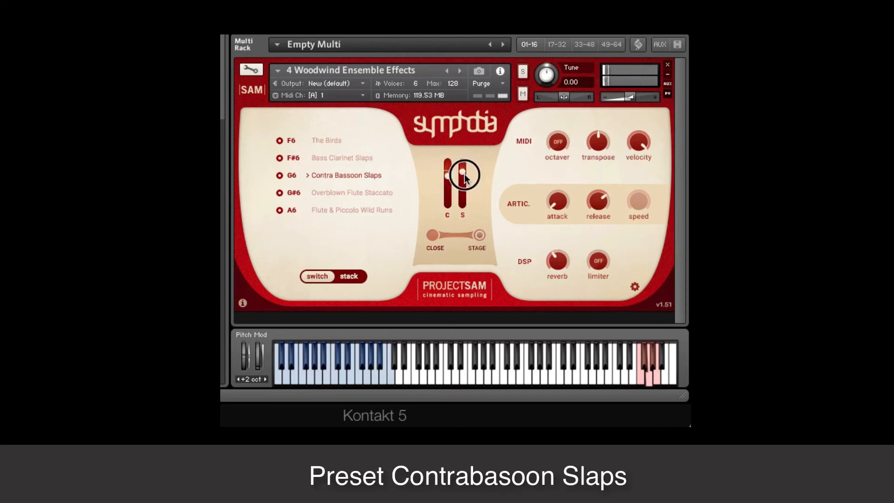
{"action": "left_click", "coordinate": [590, 205]}
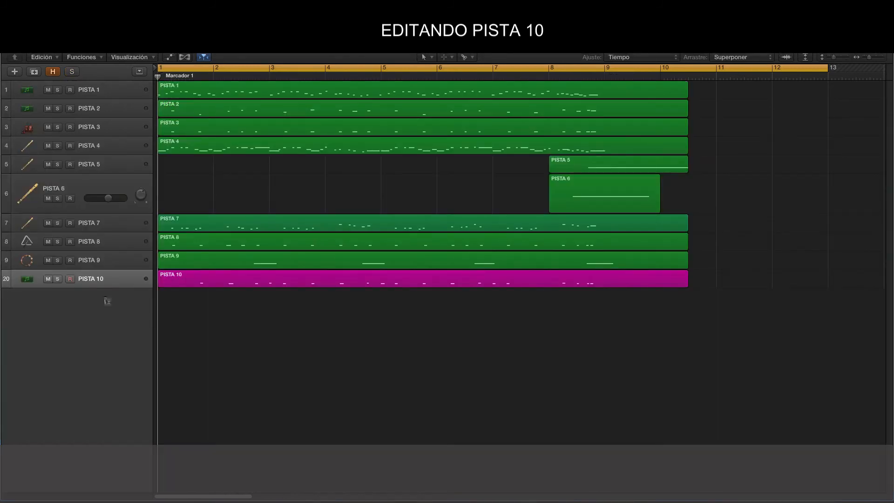
Step: Enlarge the PISTA 10 and PISTA 2 tracks and open both regions together in the piano roll to compare their note lines
{"action": "left_click_drag", "start_coordinate": [95, 288], "coordinate": [95, 345]}
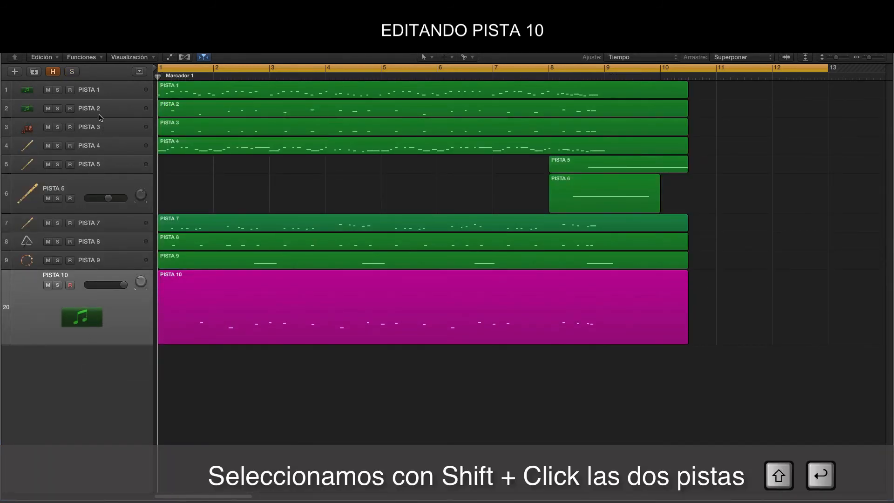
{"action": "left_click_drag", "start_coordinate": [100, 116], "coordinate": [100, 168]}
{"action": "left_click", "coordinate": [204, 121]}
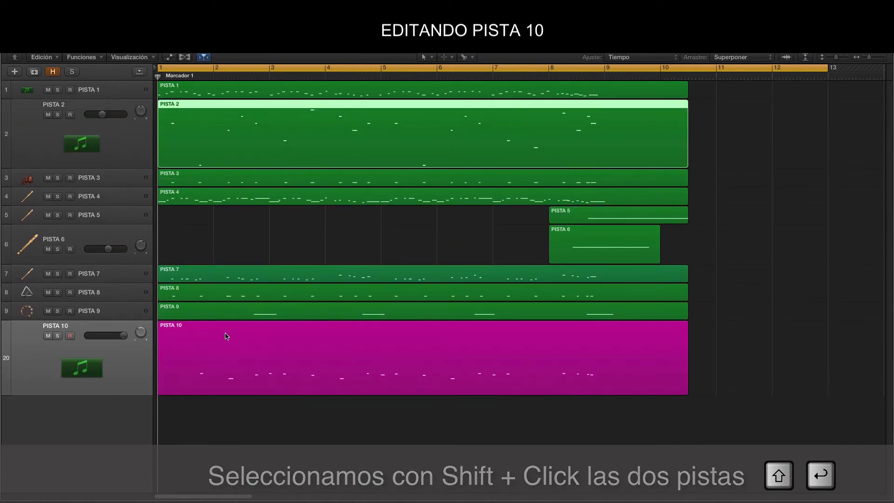
{"action": "left_click", "coordinate": [216, 337], "text": "shift"}
{"action": "double_click", "coordinate": [274, 330]}
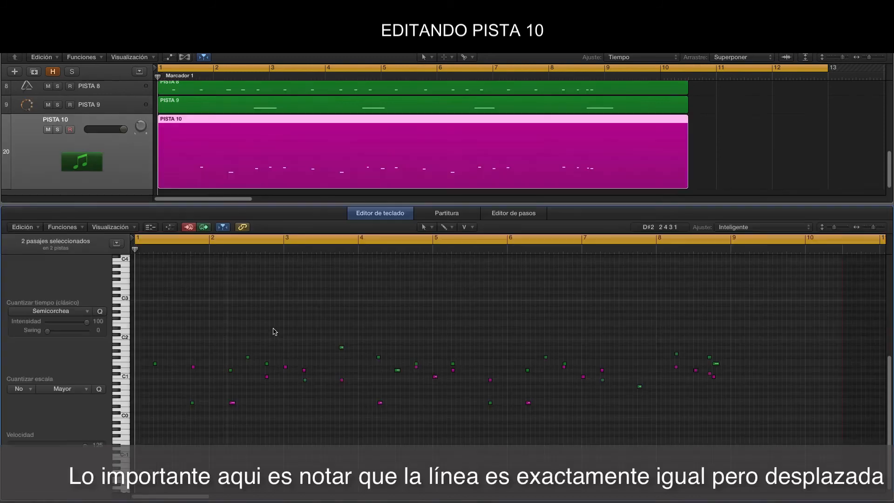
{"action": "key", "text": "super+Down"}
{"action": "key", "text": "super+Down"}
{"action": "key", "text": "super+Down"}
{"action": "key", "text": "super+Down"}
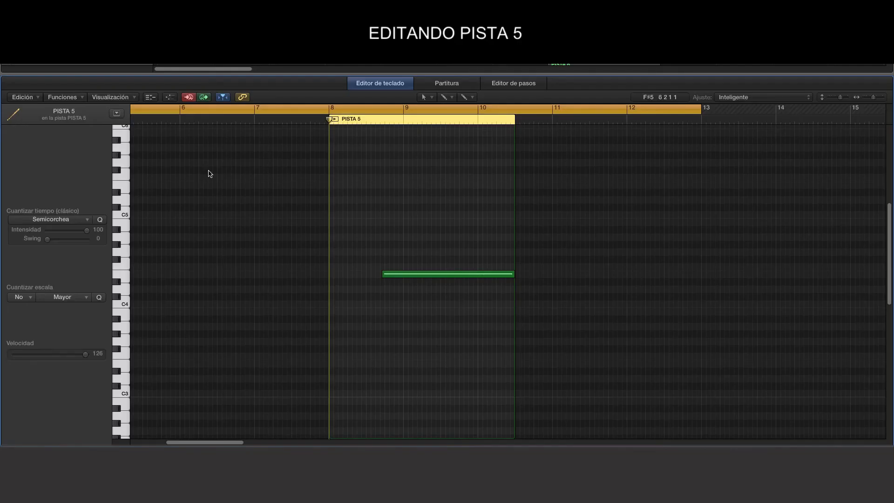
Step: Display the MIDI controller area below PISTA 5's notes in the piano roll and set its controller to Modulación
{"action": "left_click", "coordinate": [335, 120]}
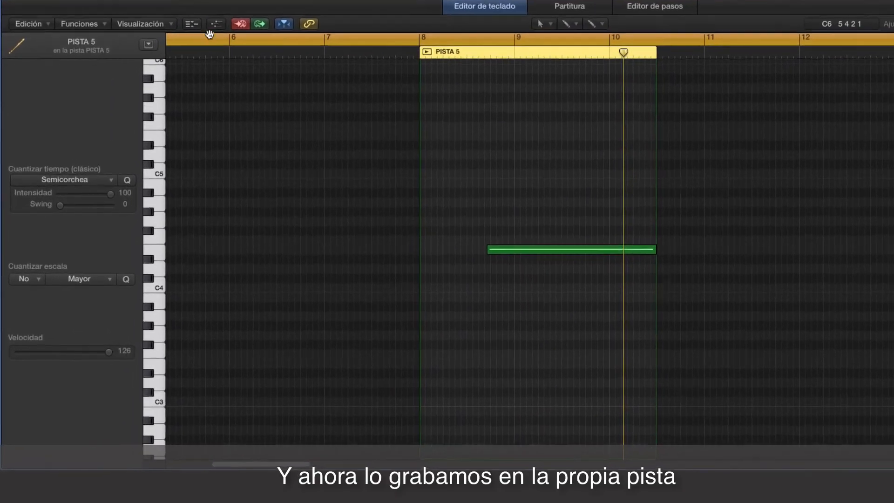
{"action": "left_click", "coordinate": [216, 24]}
{"action": "left_click", "coordinate": [70, 373]}
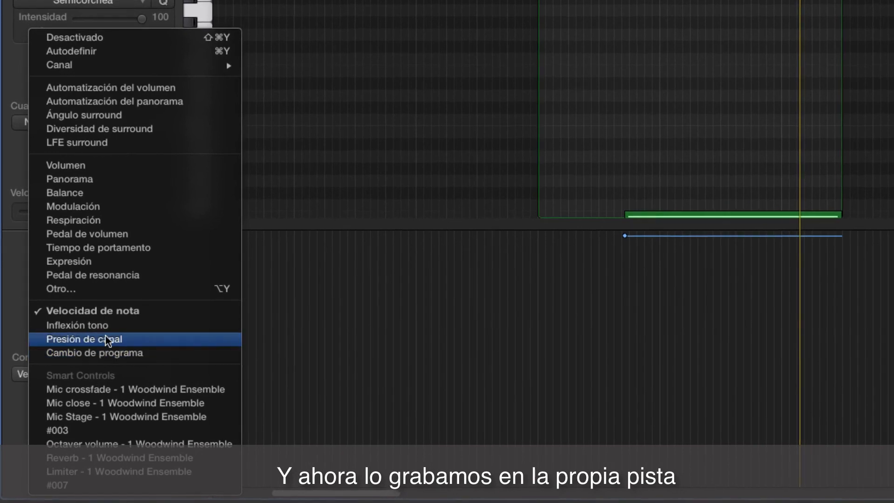
{"action": "left_click", "coordinate": [74, 206]}
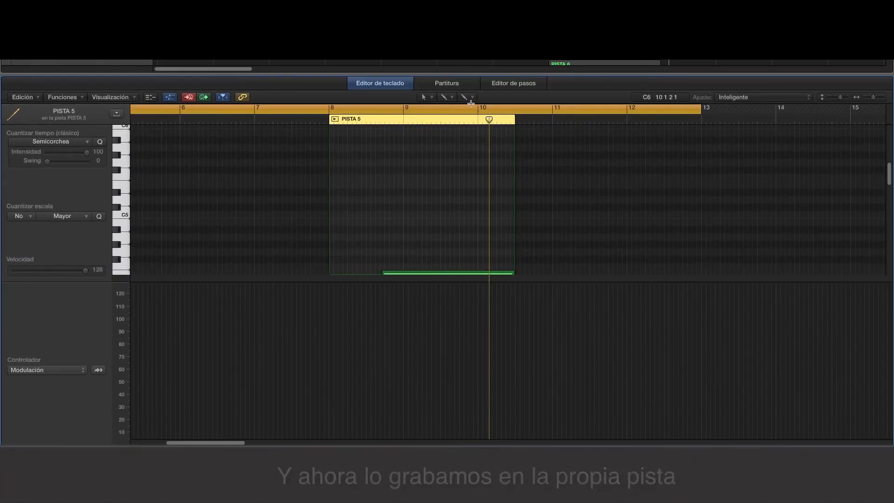
Step: Draw a modulation point at the start of the PISTA 5 region with the Pencil tool and lower its value to 0
{"action": "left_click", "coordinate": [427, 97]}
{"action": "left_click", "coordinate": [447, 120]}
{"action": "left_click", "coordinate": [333, 389]}
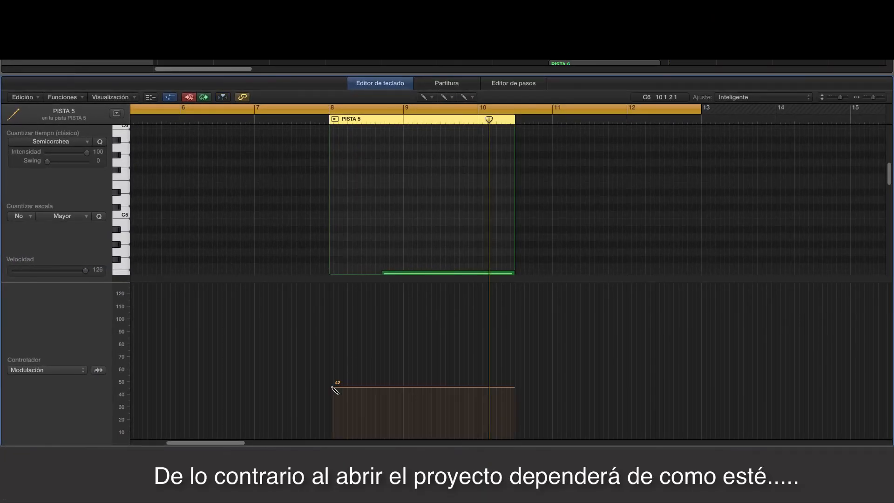
{"action": "left_click", "coordinate": [433, 99]}
{"action": "left_click", "coordinate": [446, 111]}
{"action": "left_click_drag", "start_coordinate": [332, 388], "coordinate": [333, 439]}
Step: Play back the PISTA 5 region from bar 8 to check its note with the drawn modulation
{"action": "left_click", "coordinate": [302, 122]}
{"action": "key", "text": "space"}
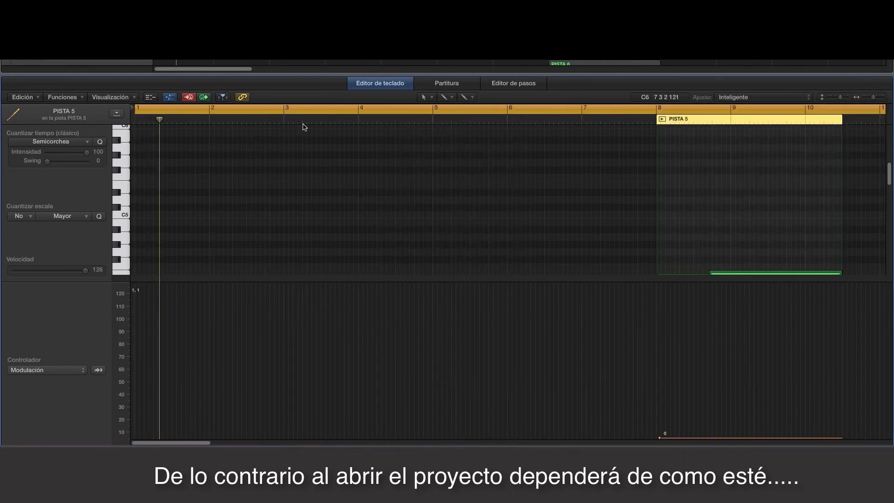
{"action": "key", "text": "space"}
{"action": "left_click", "coordinate": [661, 119]}
{"action": "scroll", "coordinate": [674, 214], "scroll_direction": "right", "scroll_amount": 5}
{"action": "key", "text": "space"}
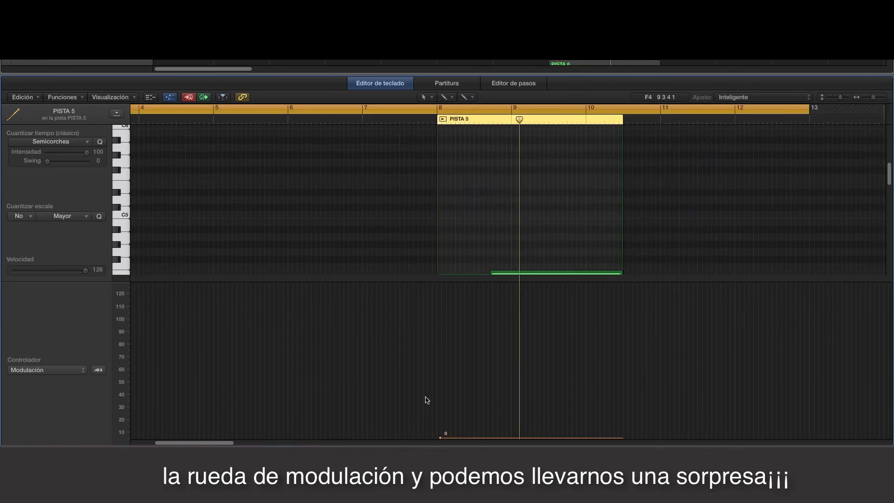
{"action": "mouse_move", "coordinate": [440, 437]}
{"action": "left_mouse_down"}
{"action": "mouse_move", "coordinate": [440, 284]}
{"action": "mouse_move", "coordinate": [440, 437]}
{"action": "left_mouse_up"}
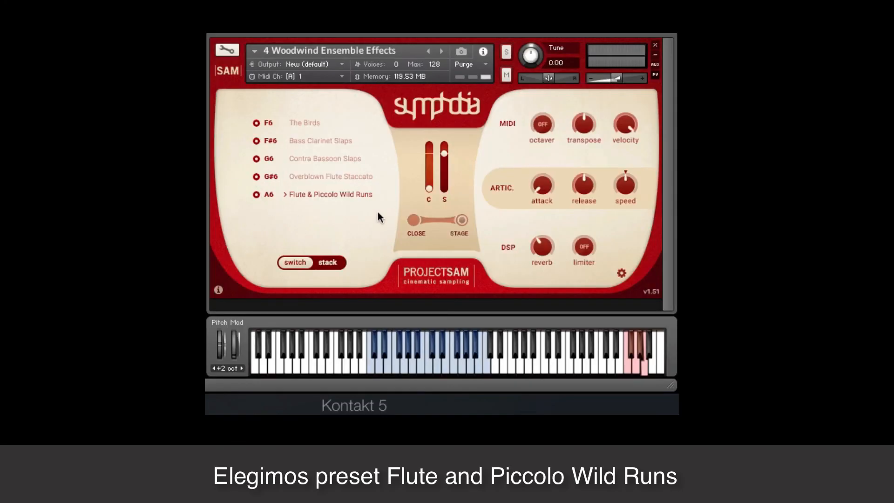
Step: Raise the close mic level of the Flute & Piccolo Wild Runs articulation slightly and finish recording it on PISTA 6
{"action": "left_click_drag", "start_coordinate": [431, 188], "coordinate": [431, 182]}
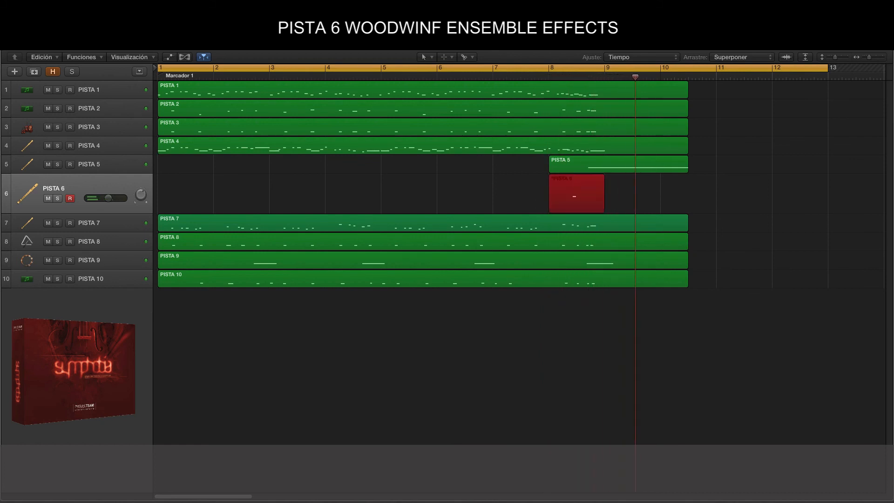
{"action": "key", "text": "space"}
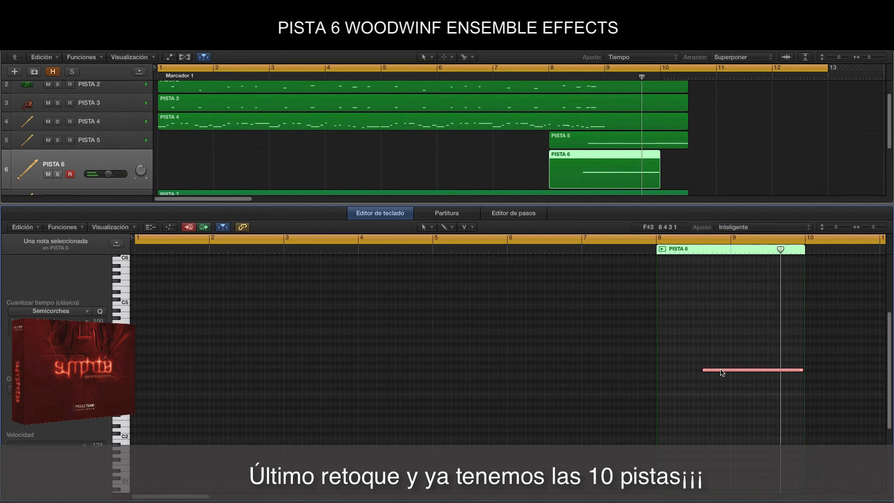
Step: Nudge PISTA 6's recorded note slightly earlier in the piano roll and check it with playback
{"action": "left_click_drag", "start_coordinate": [721, 372], "coordinate": [706, 372]}
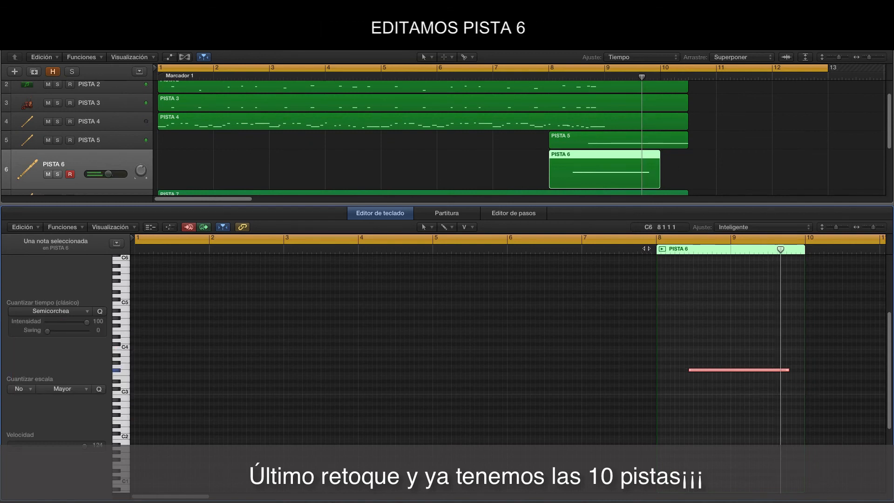
{"action": "key", "text": "space"}
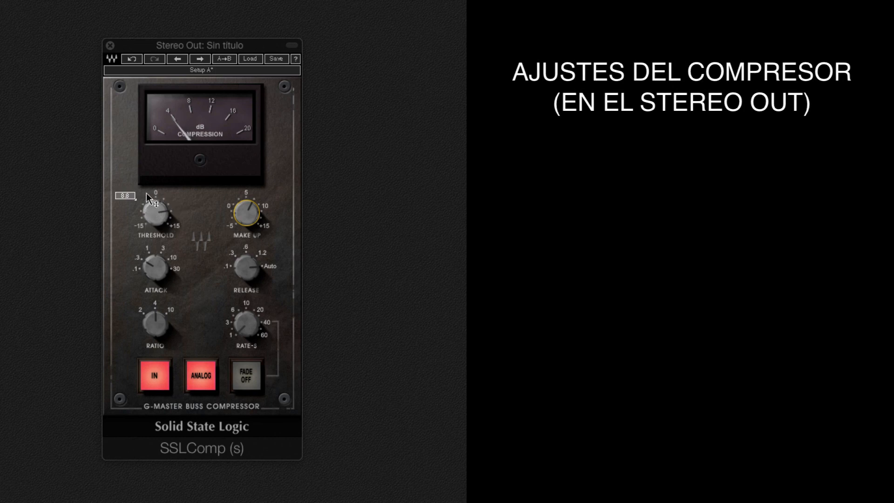
Step: Raise the make-up gain slightly on the Stereo Out's SSLComp compressor and check its release setting
{"action": "left_click_drag", "start_coordinate": [243, 213], "coordinate": [243, 212]}
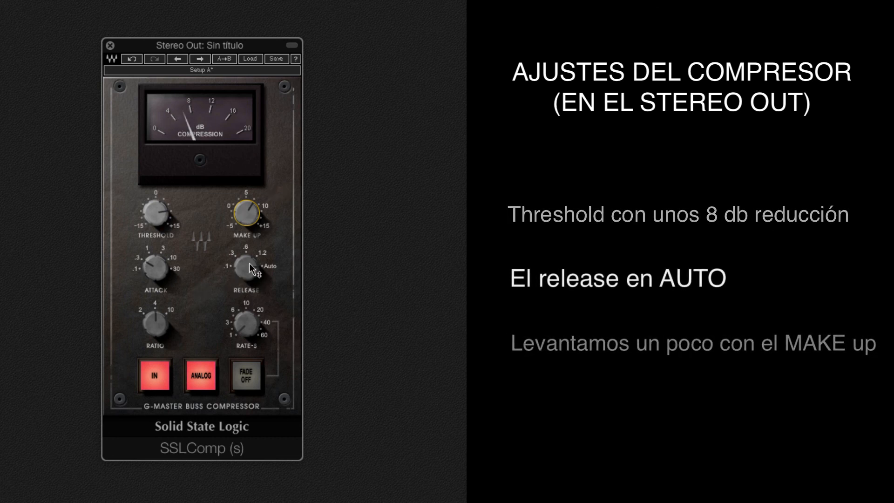
{"action": "mouse_move", "coordinate": [248, 270]}
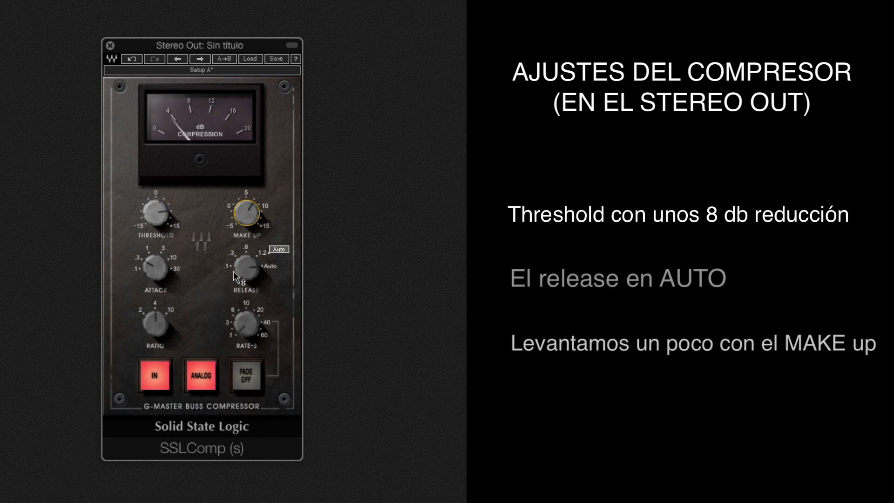